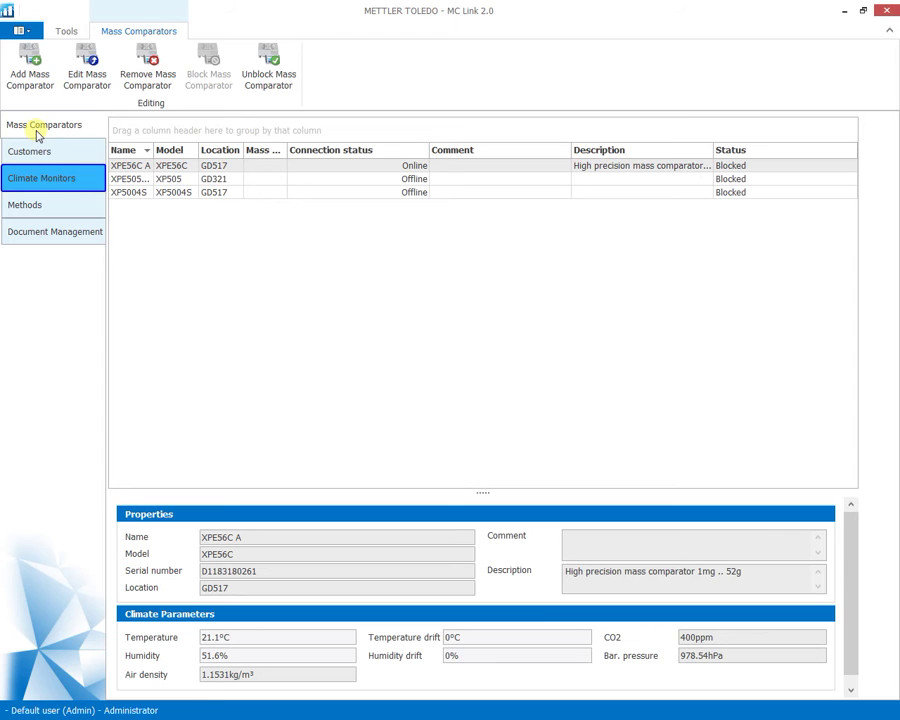
Step: Start adding a climate monitor in the Climate Monitors section, using a USB connection
left_click(35, 177)
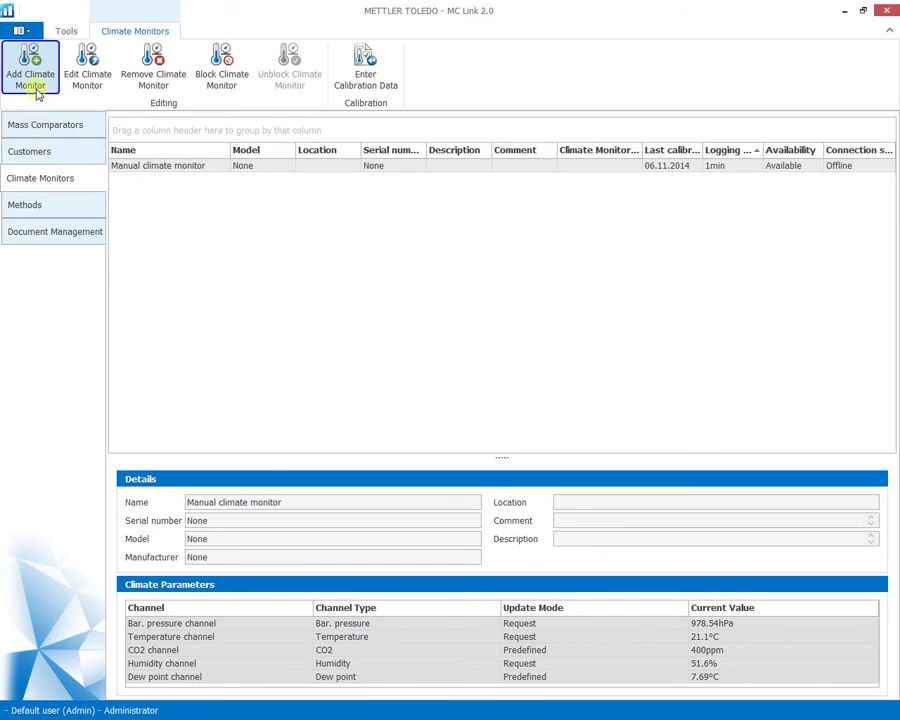
left_click(31, 72)
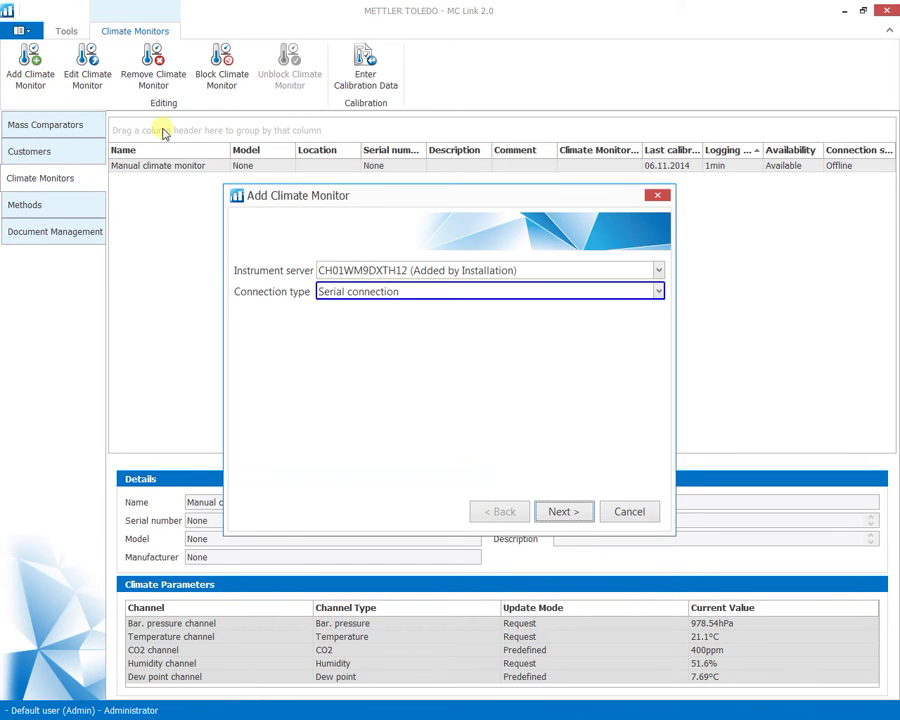
left_click(510, 292)
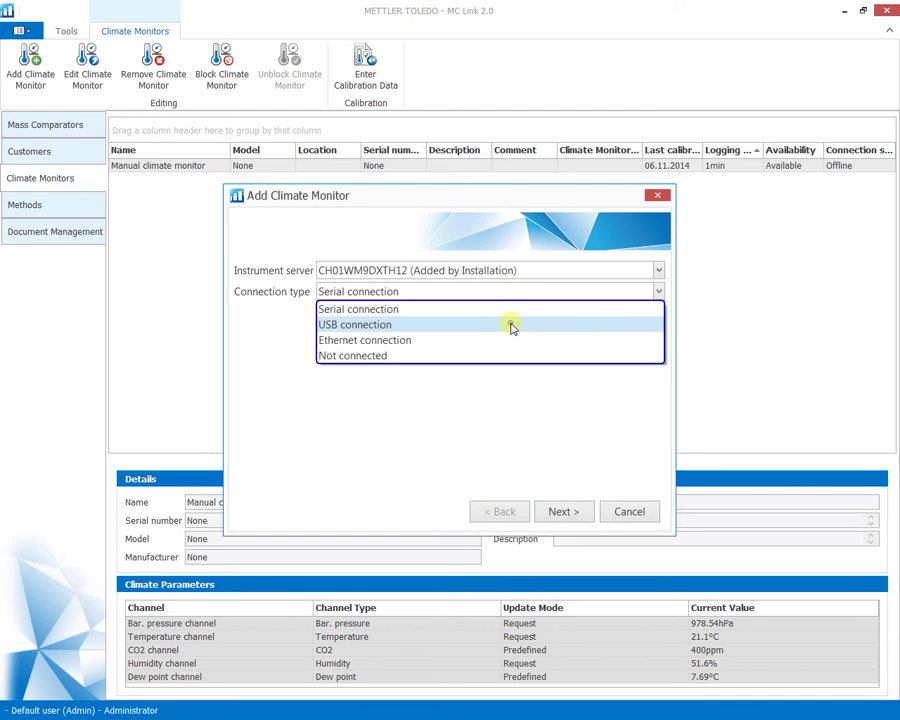
left_click(511, 325)
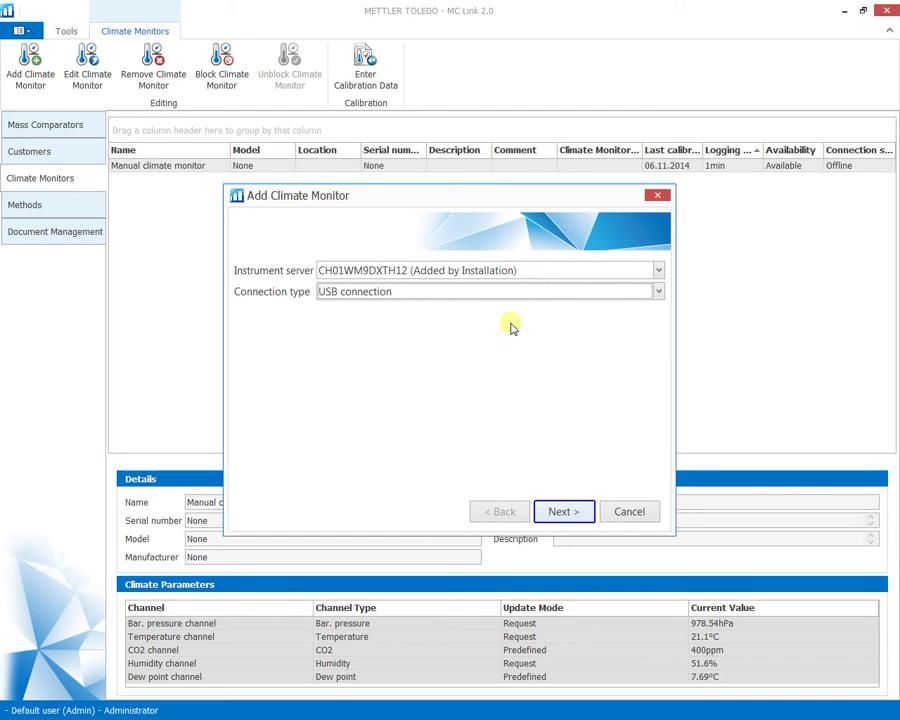
left_click(563, 512)
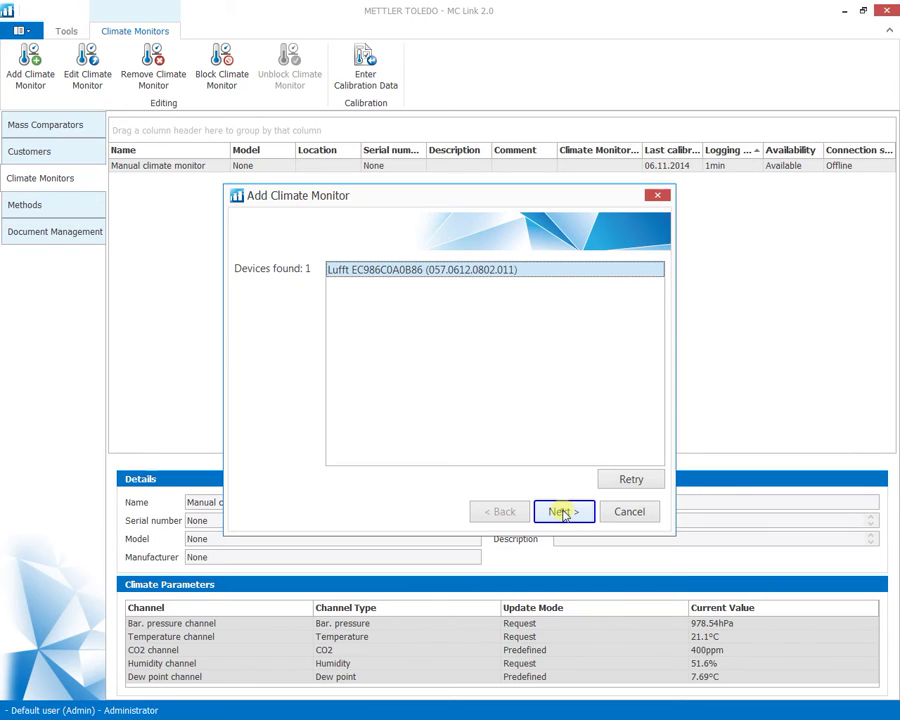
Step: Add the found Lufft device as ClimaLog30 at location GD517 with the description "Medium accuracy climatic sensor", and finish without advanced settings
left_click(563, 512)
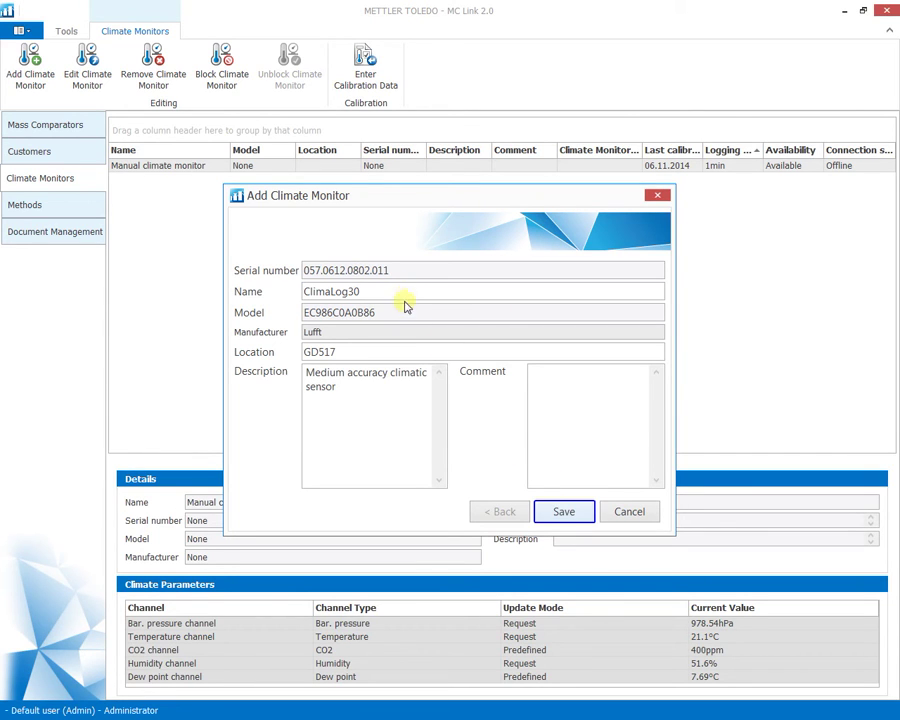
left_click(560, 511)
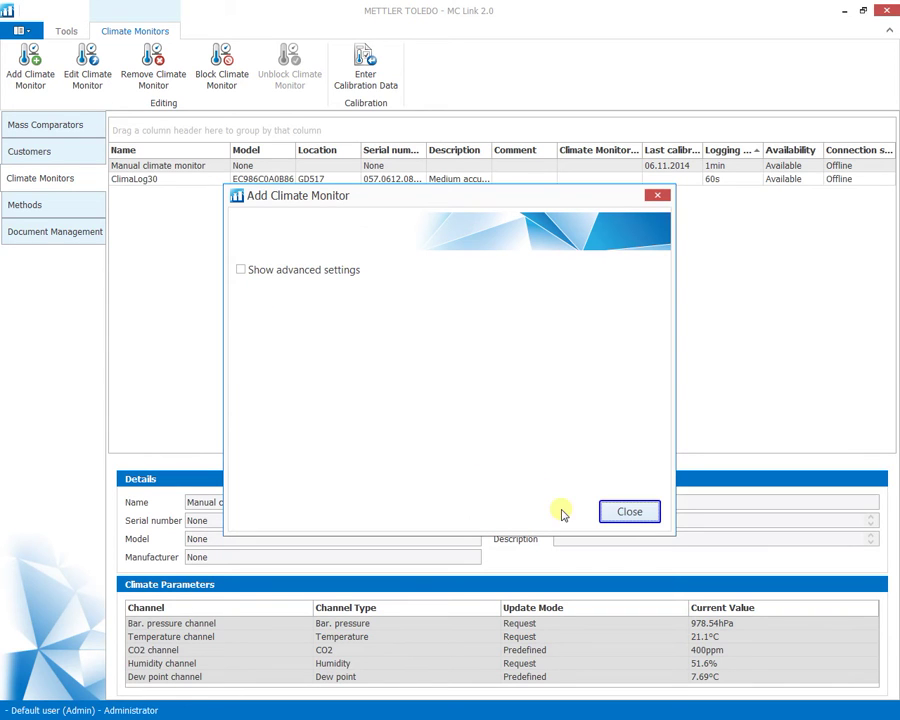
left_click(629, 511)
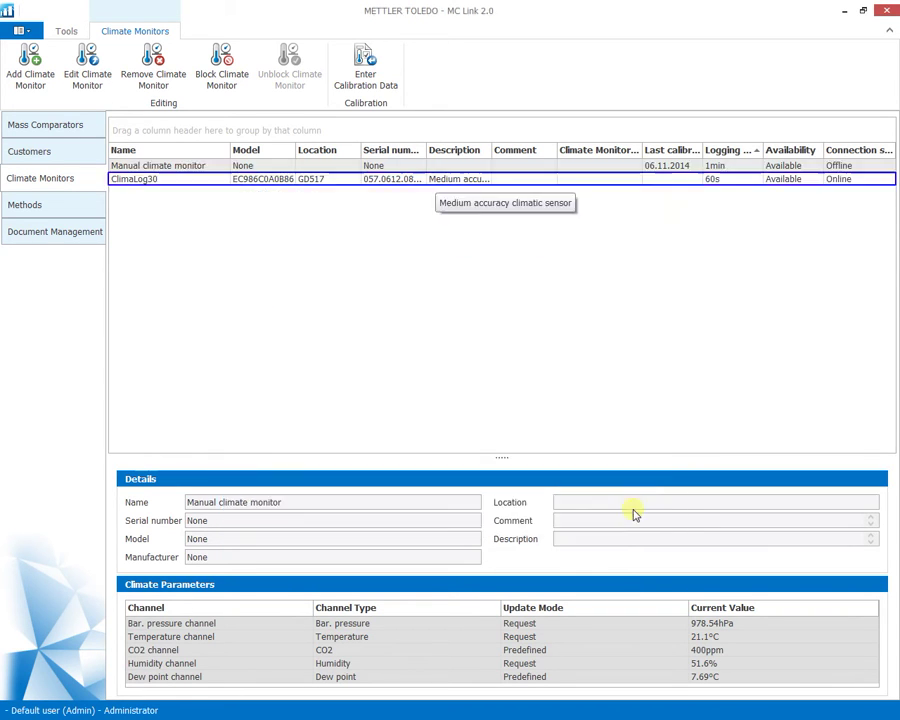
Step: Save ClimaLog30 calibration data dated 01.11.2014: certificate C25931478, K-level 2, uncertainties 0.3 °C/°F for temperature and dew point, 0.5 hPa pressure, 1.5% humidity
left_click(436, 180)
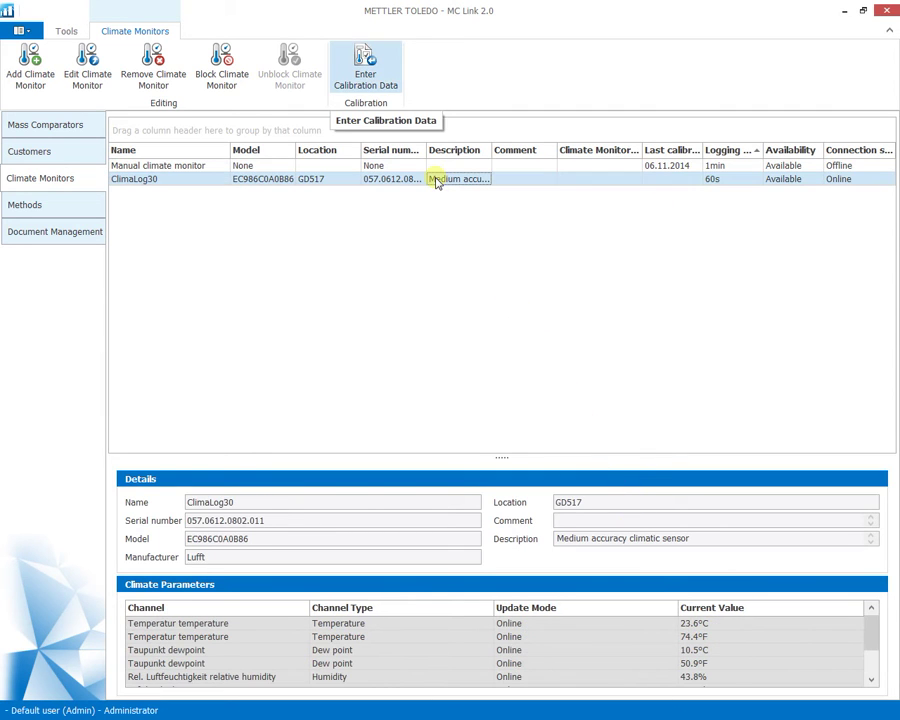
left_click(376, 78)
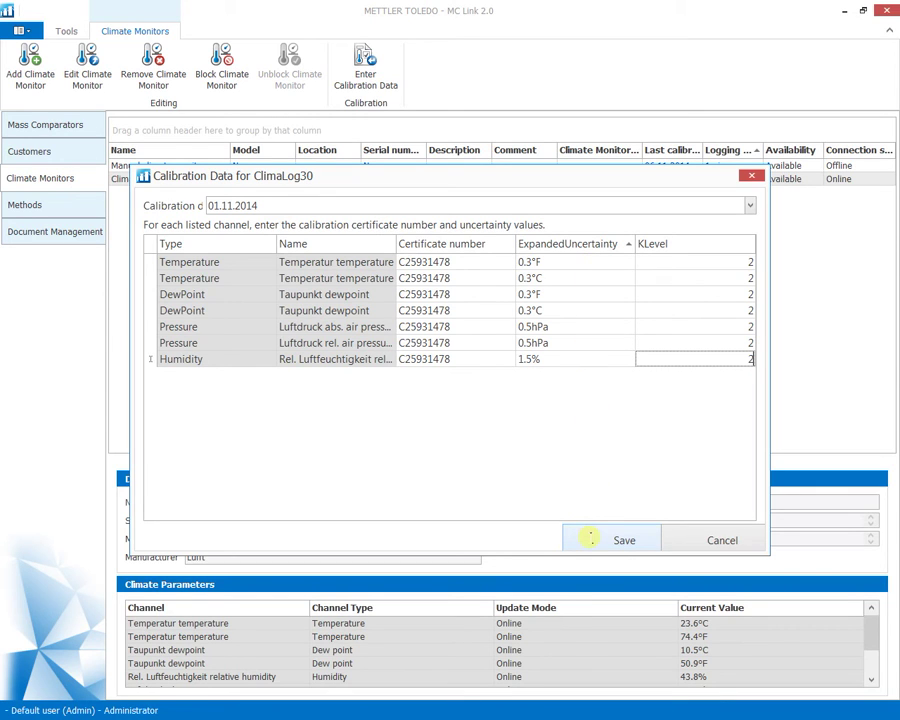
left_click(590, 539)
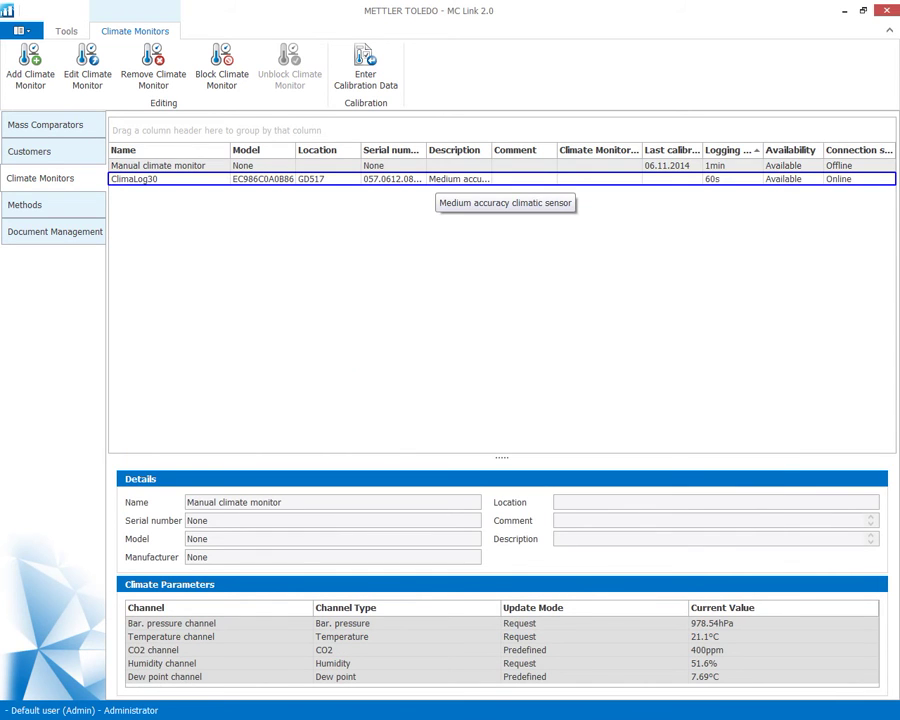
Step: Start adding a mass comparator in the Mass Comparators section, using a serial connection
left_click(24, 124)
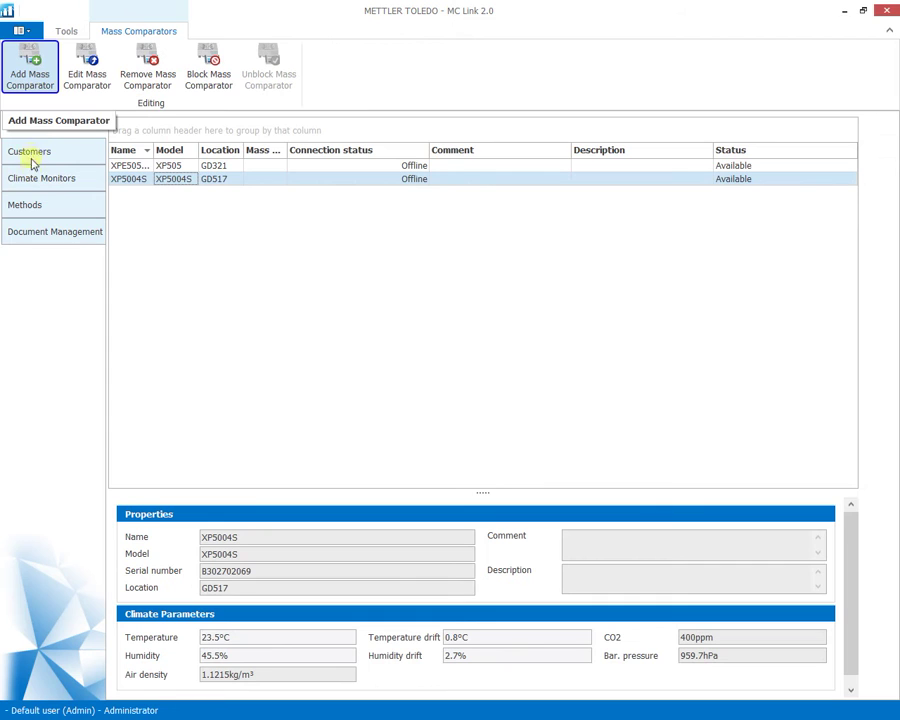
left_click(31, 72)
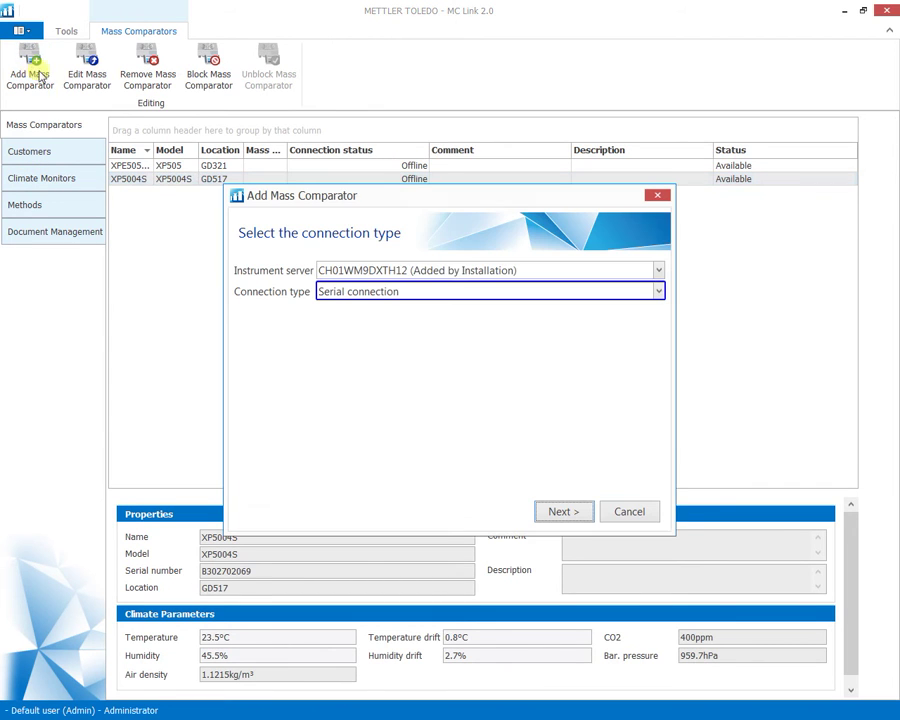
left_click(452, 291)
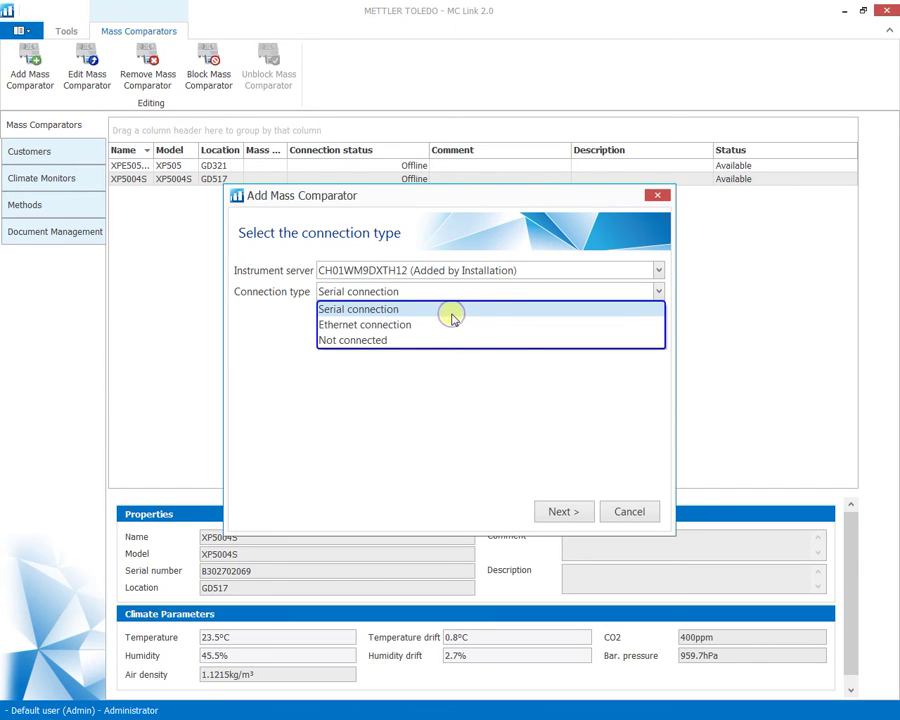
left_click(453, 313)
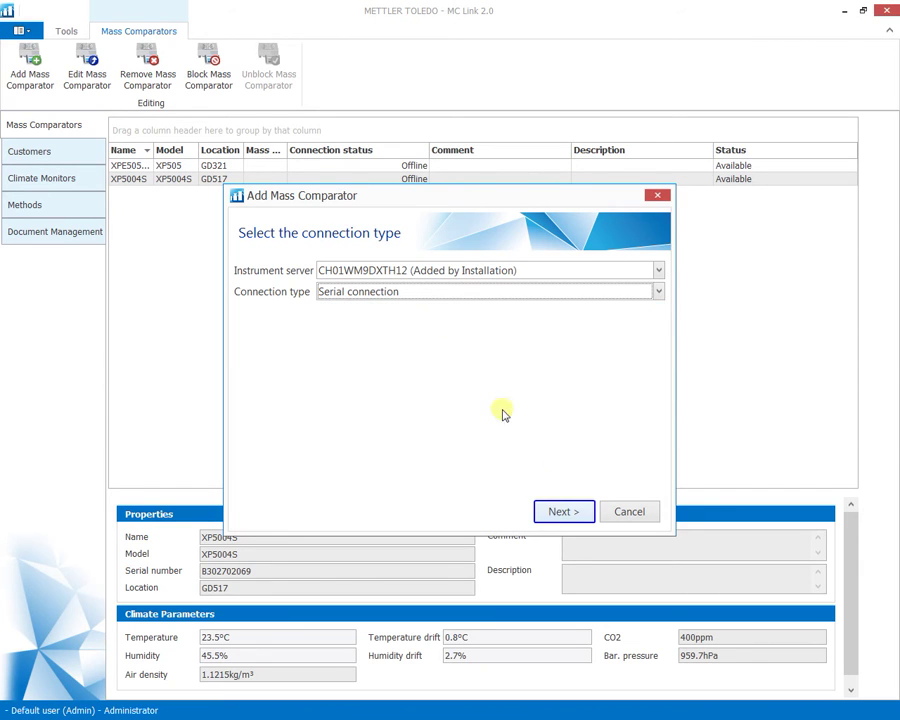
left_click(561, 512)
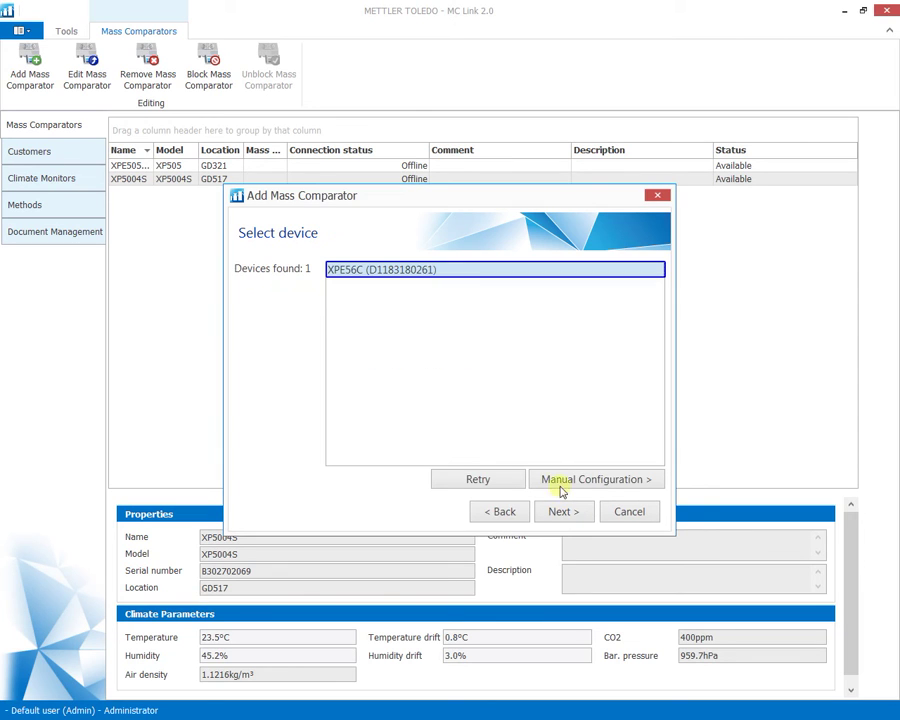
Step: Select the XPE56C device, name it XPE56C A at location GD517, and describe it as "High precision mass comparator 1mg .. 52g"
double_click(556, 271)
type("XP")
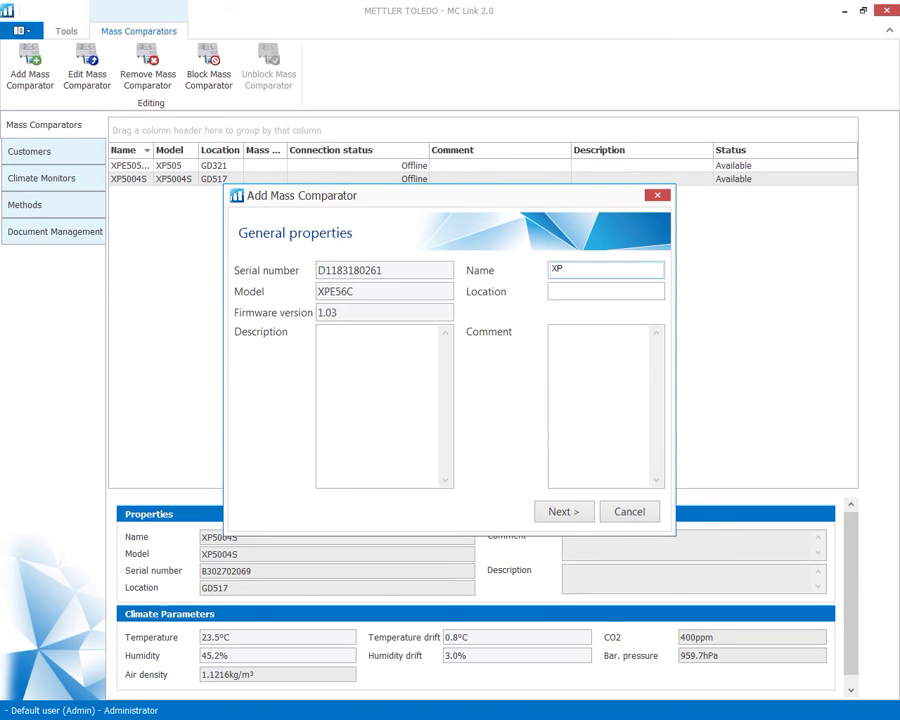
type("E56C A")
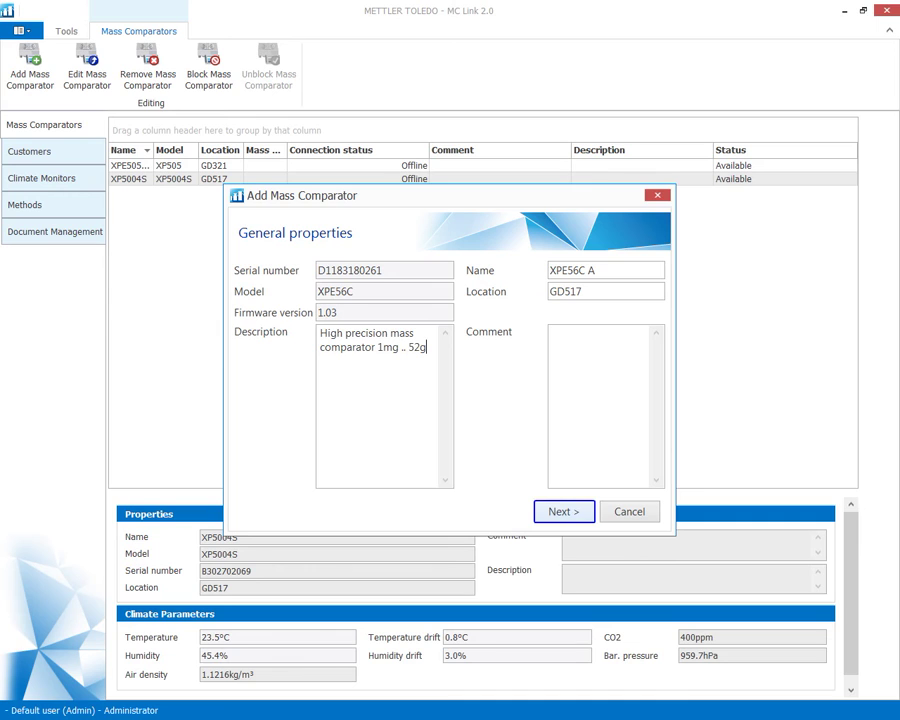
left_click(565, 511)
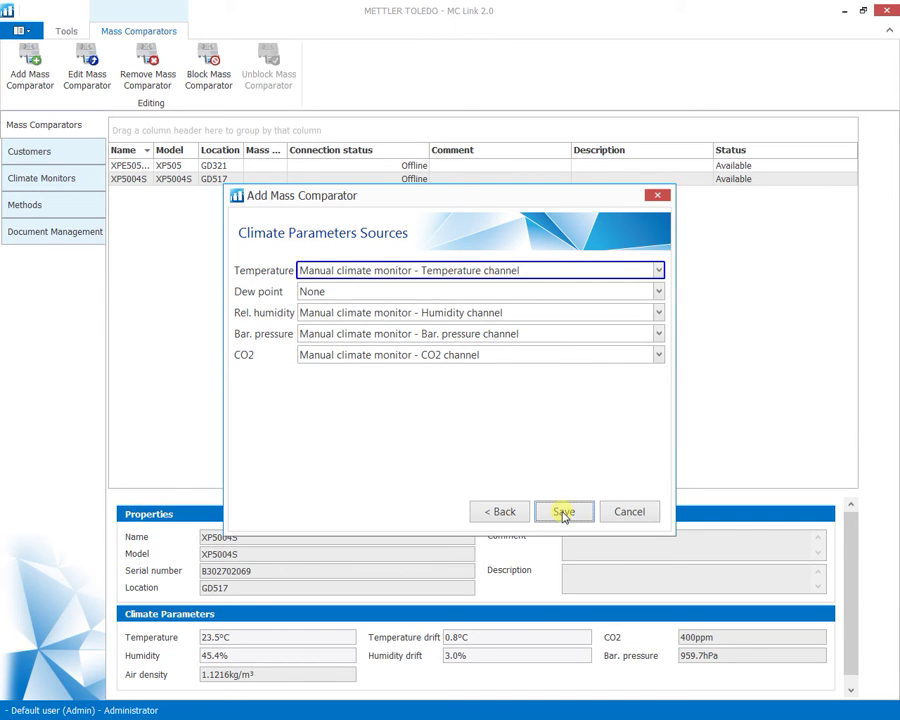
Step: Assign the ClimaLog30 temperature, relative humidity and absolute air pressure channels as the comparator's climate sources, and save the new comparator
left_click(563, 272)
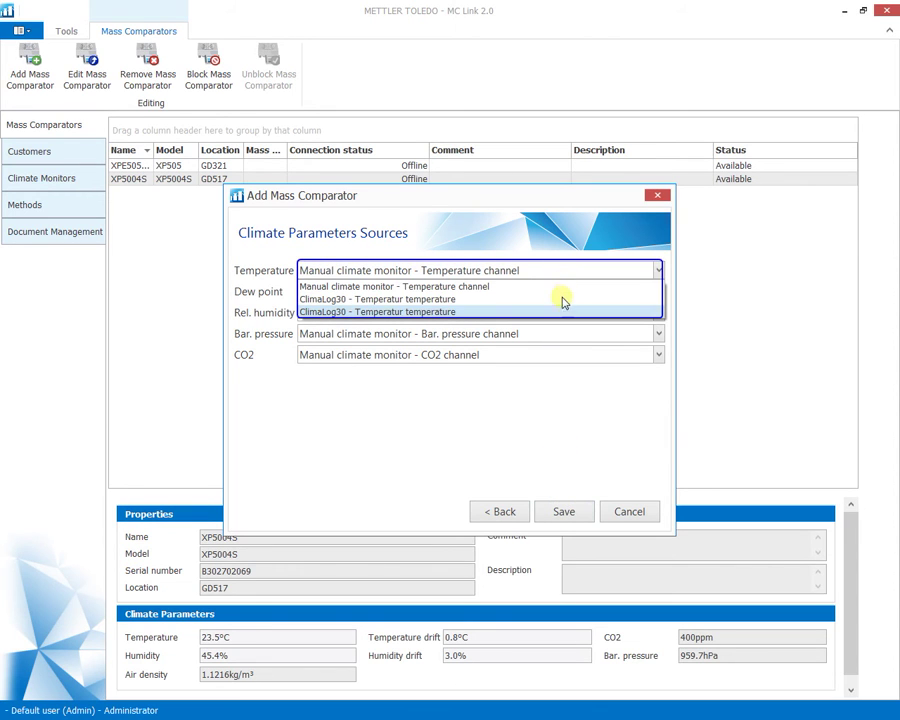
left_click(563, 312)
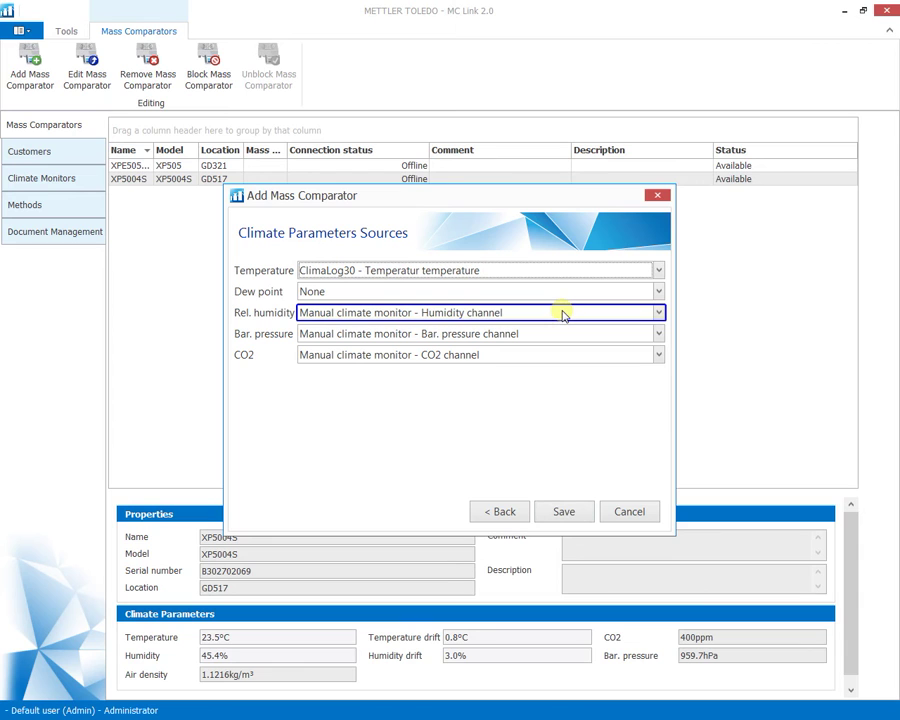
left_click(563, 313)
left_click(563, 339)
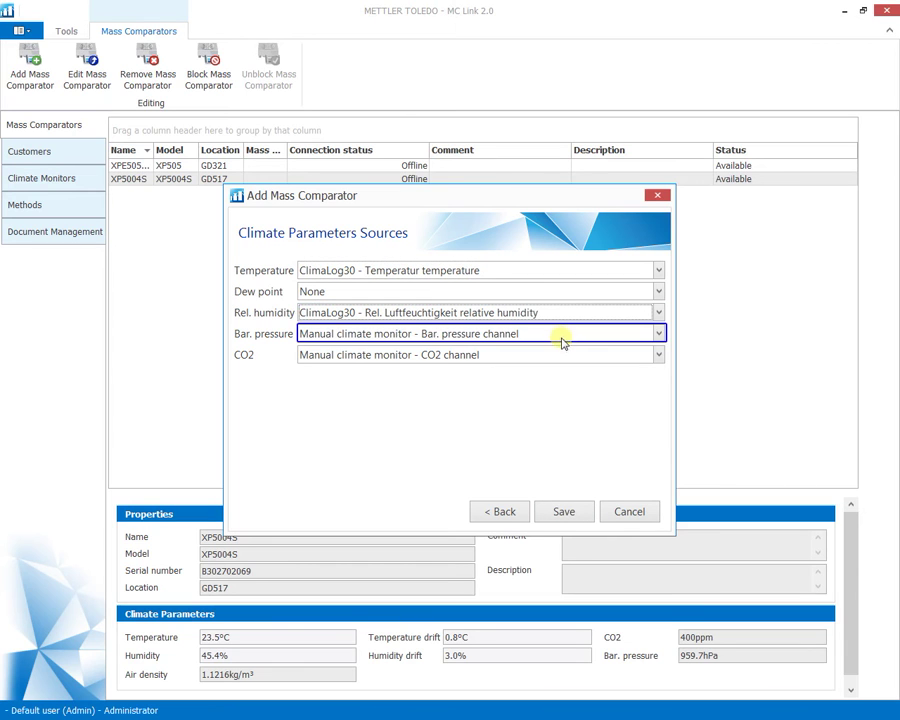
left_click(563, 336)
left_click(563, 356)
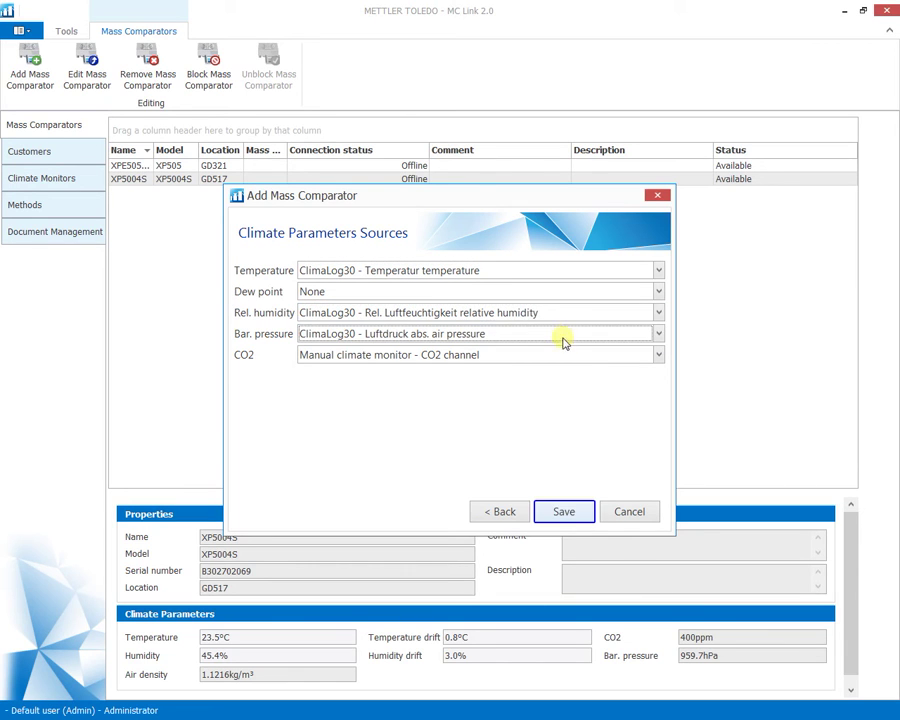
left_click(576, 513)
left_click(629, 512)
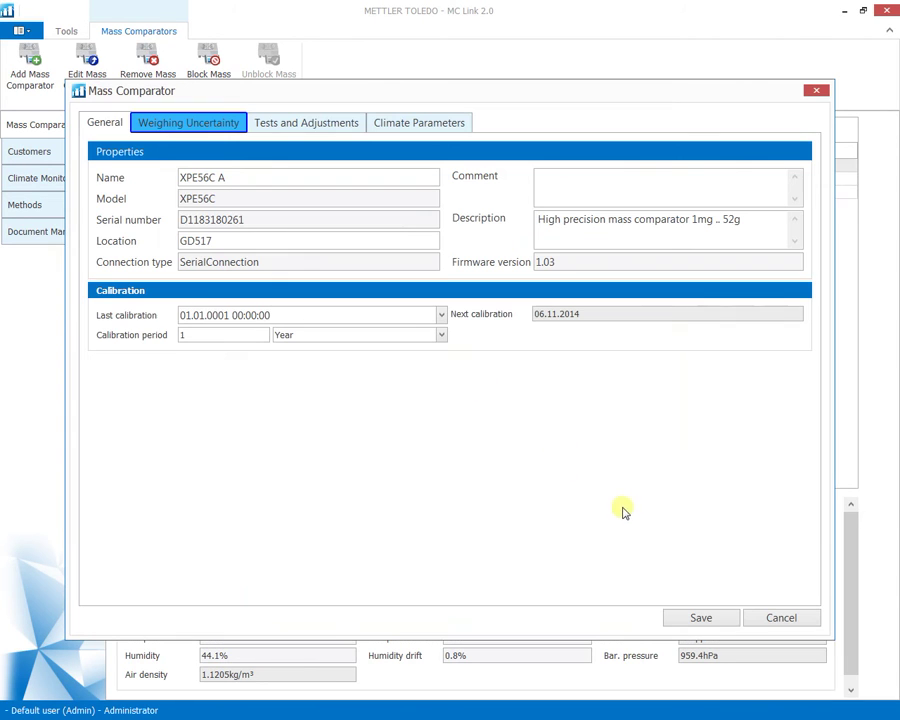
Step: Set the comparator's stabilization time to 8 s in its weighing uncertainty settings
left_click(212, 127)
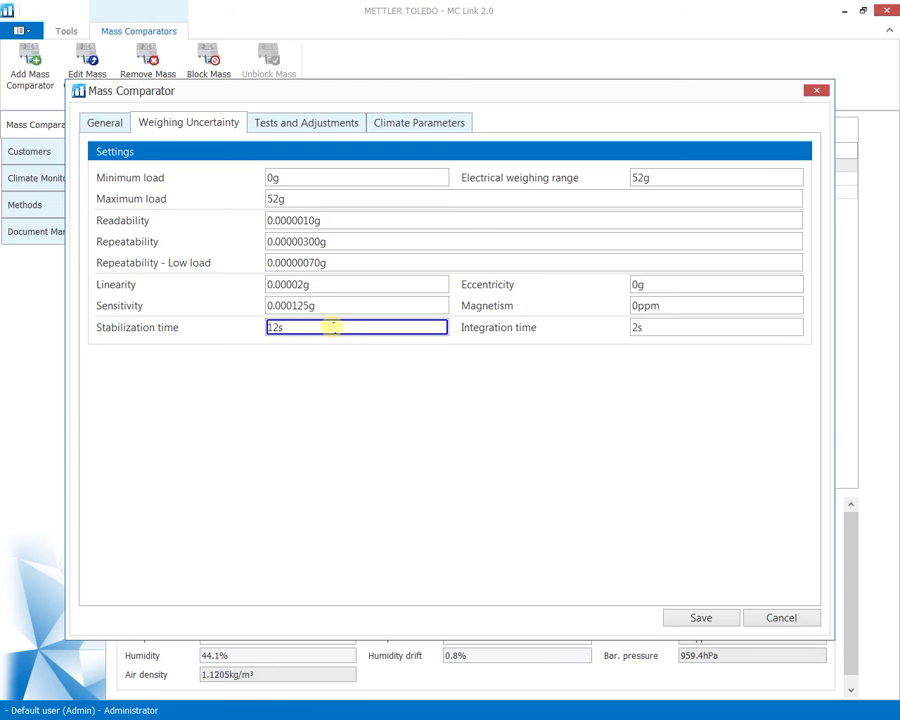
key("Delete")
key("Delete")
type("8")
key("Tab")
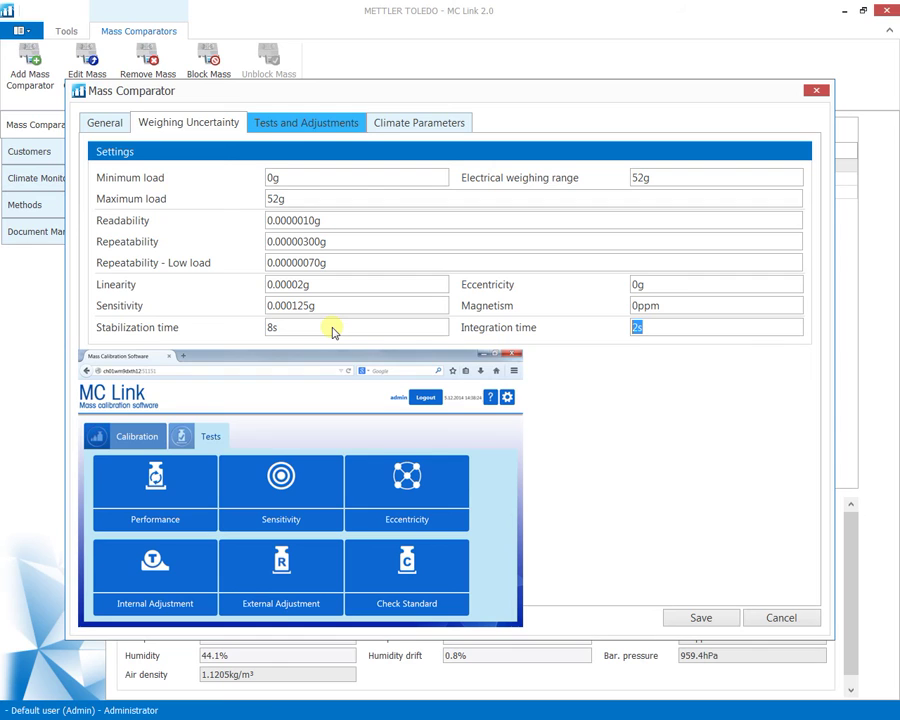
key("Tab")
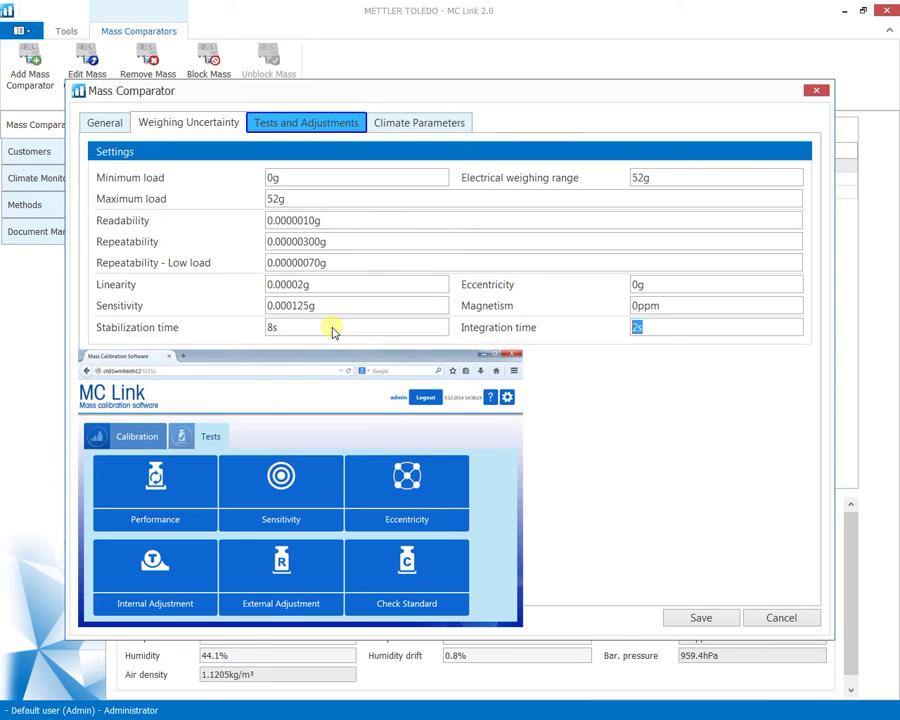
Step: Set the automatic adjustment start time to 06:00:00 and configure the check standard test with method Checkstandard Test and standard R1012 - 50g
left_click(287, 124)
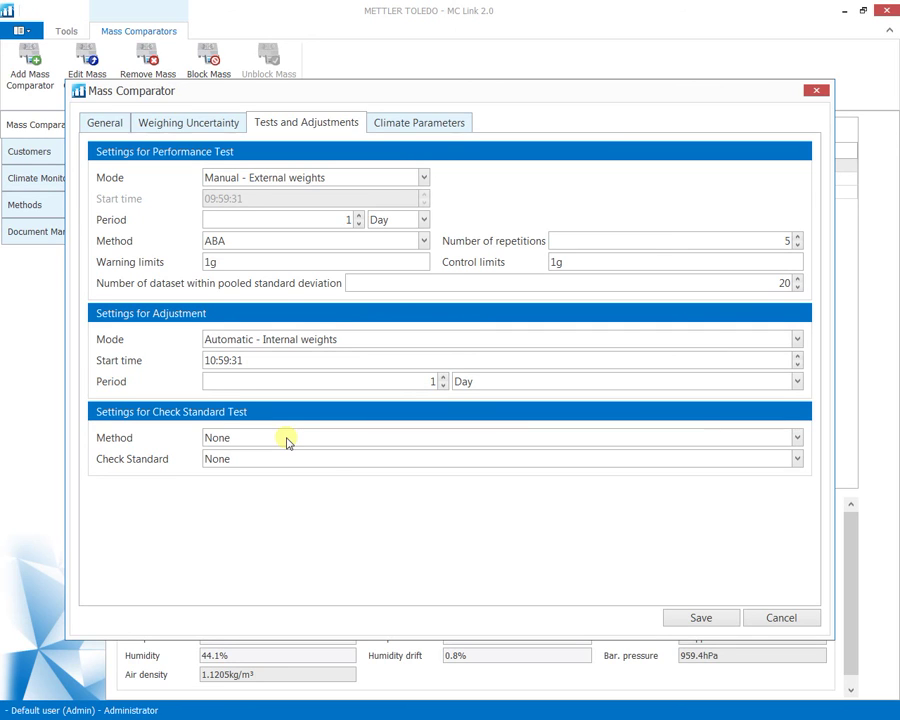
left_click(702, 618)
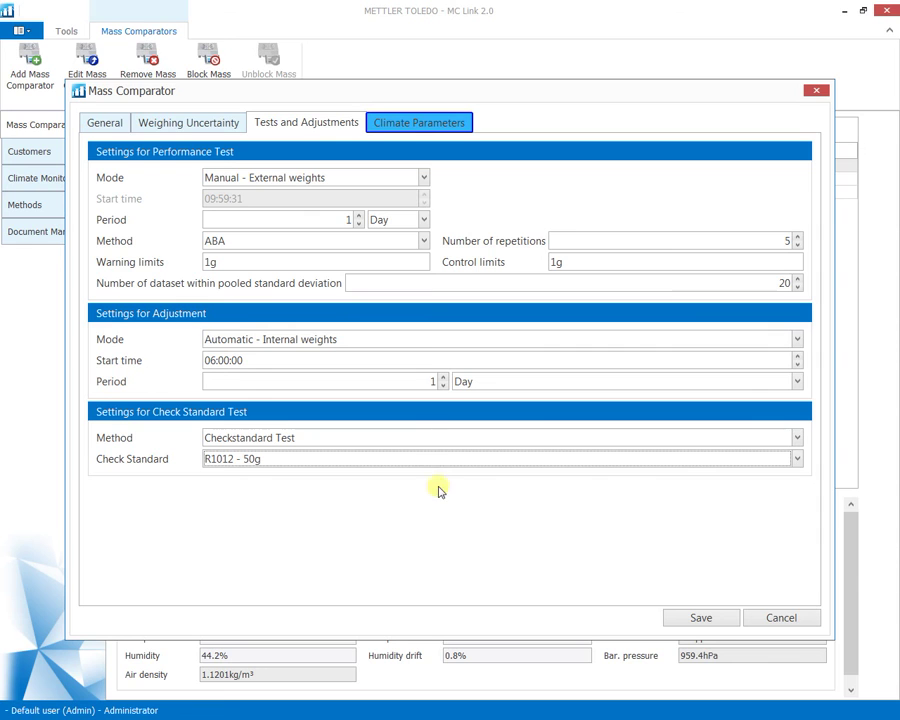
Step: For air temperature, keep the ClimaLog30 channel and set max. drift 0.3 °C/hour, warning limits 18 and 25 °C, check limits 18 and 27 °C
left_click(413, 124)
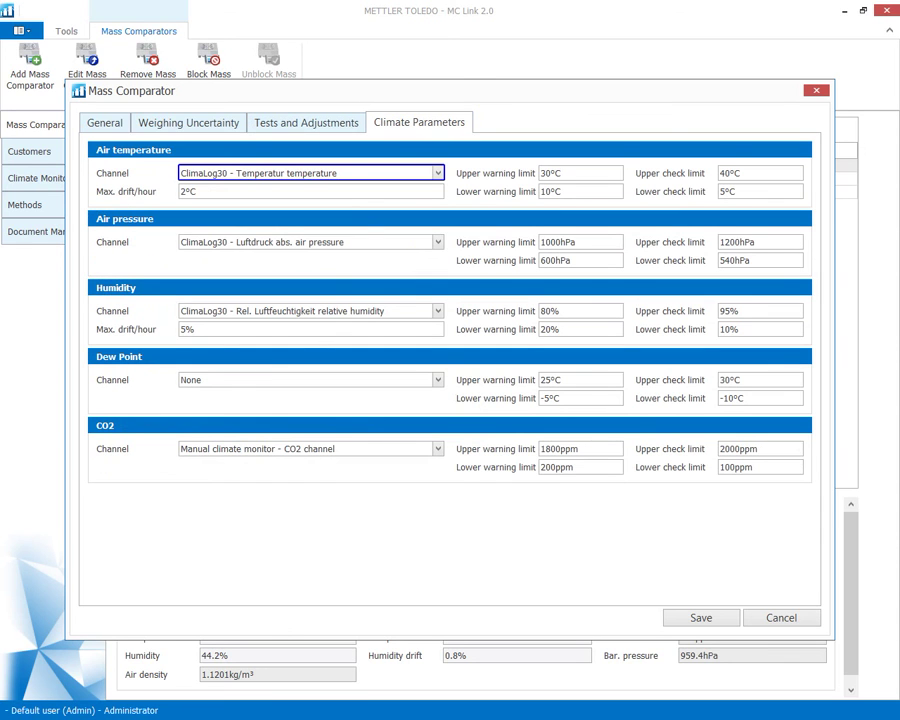
left_click(412, 174)
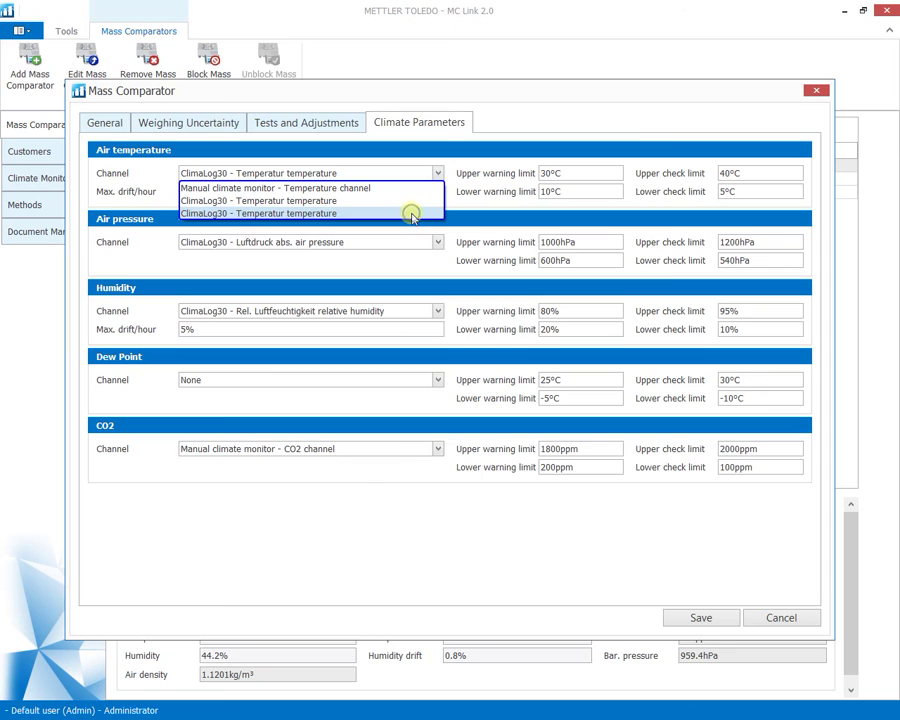
left_click(410, 213)
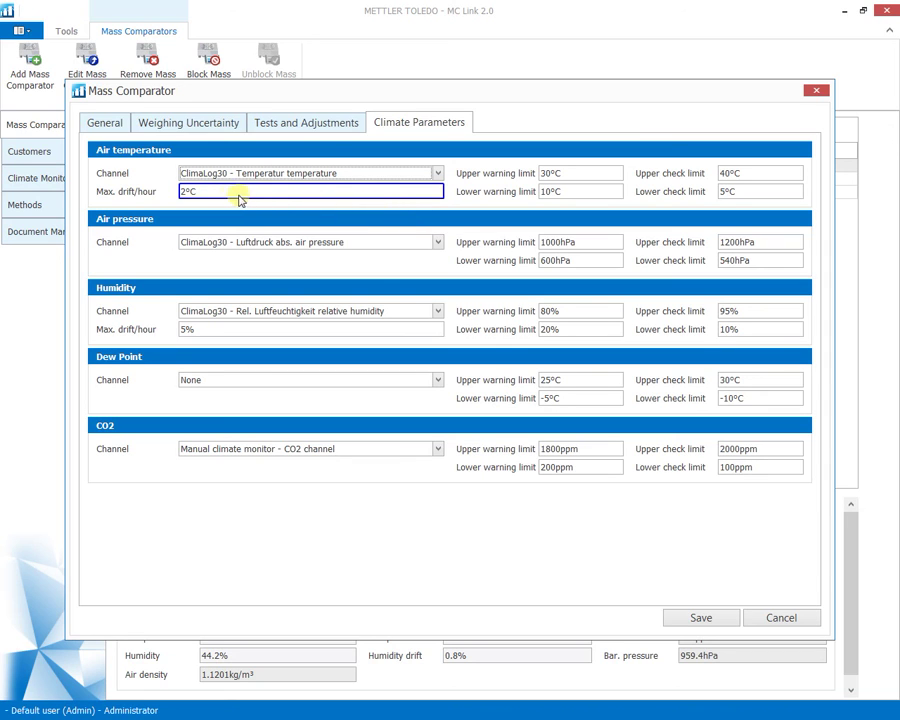
left_click(207, 191)
type("0.3")
key("Tab")
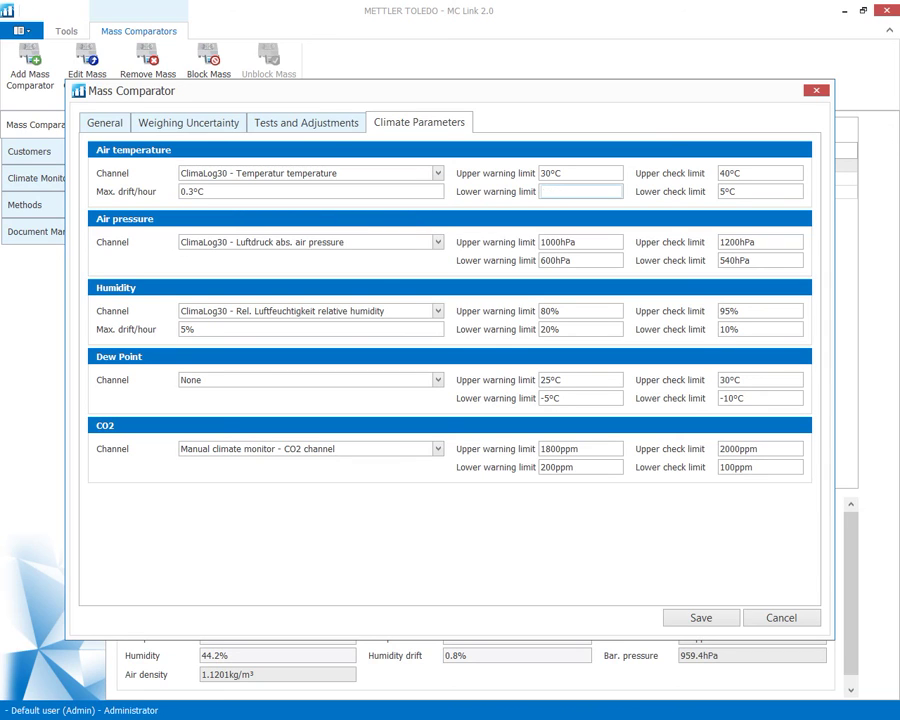
type("18")
left_click(561, 173)
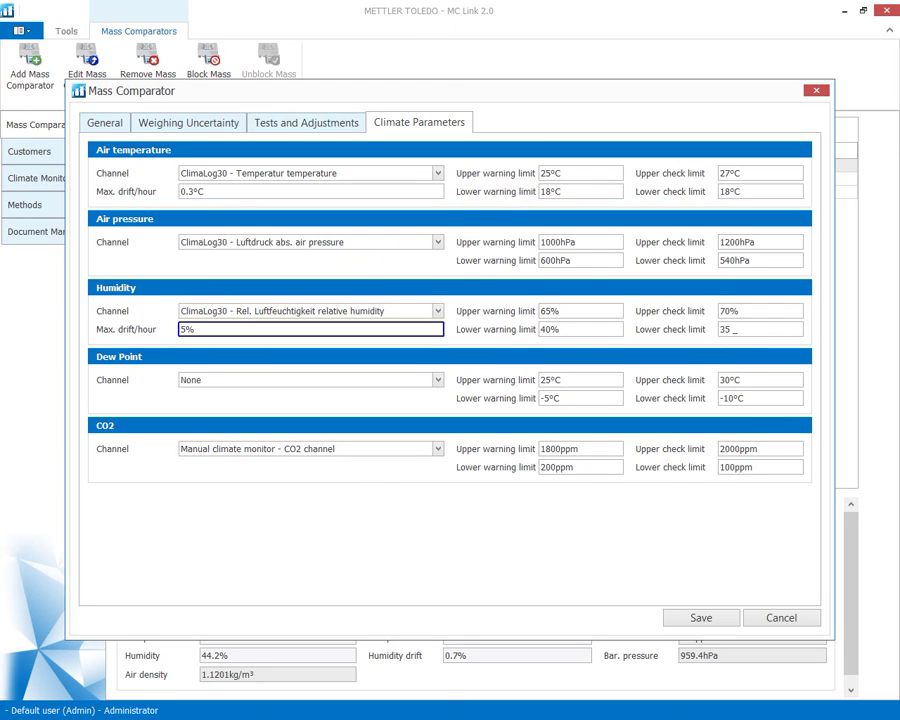
Step: Set the humidity warning limits to 40% and 65%, check limits to 35% and 70%, and max. drift per hour to 2%
type("2")
key("Tab")
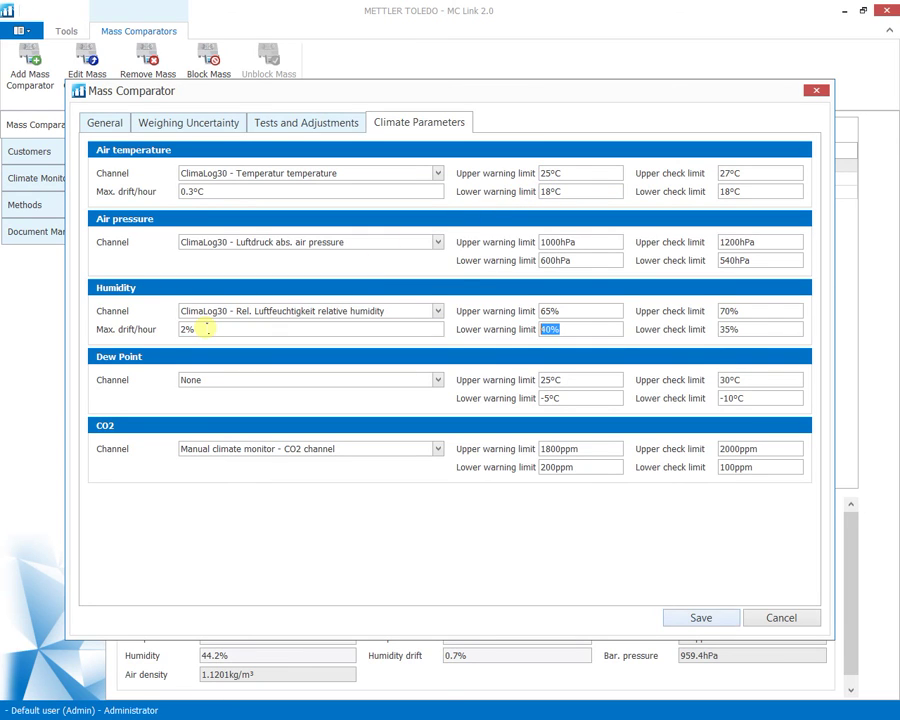